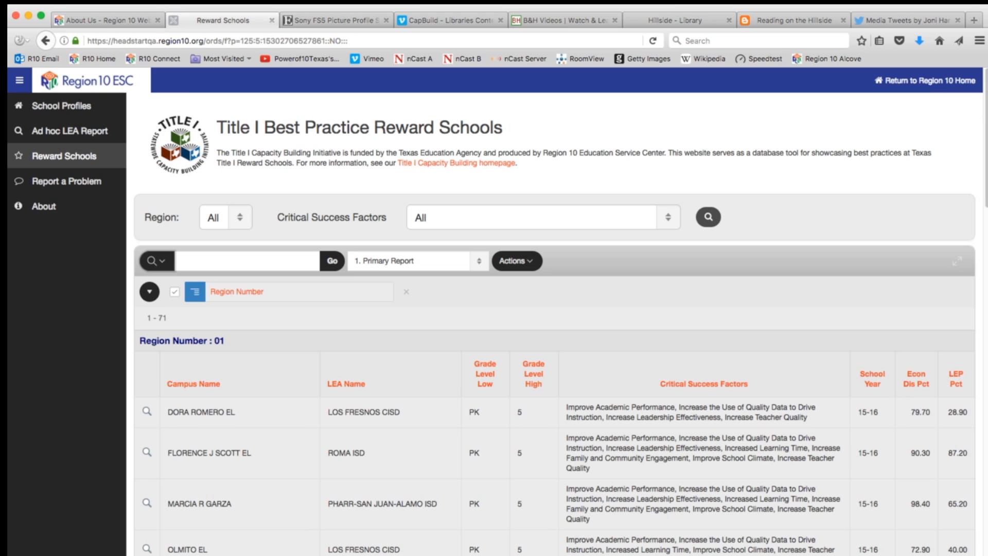
Search the reward schools for region 04 with the critical success factor Improve School Climate.
{"action": "left_click", "coordinate": [241, 218]}
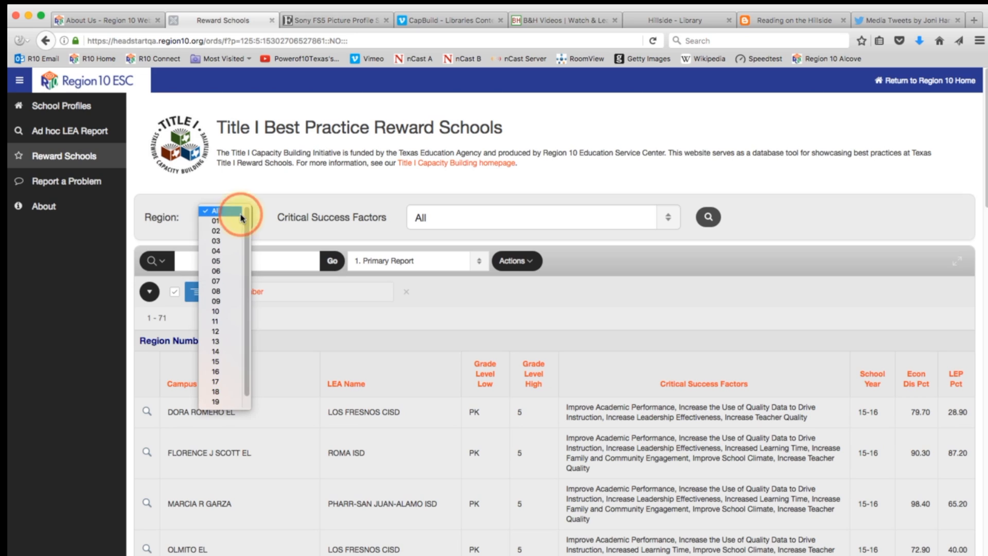
{"action": "left_click", "coordinate": [229, 254]}
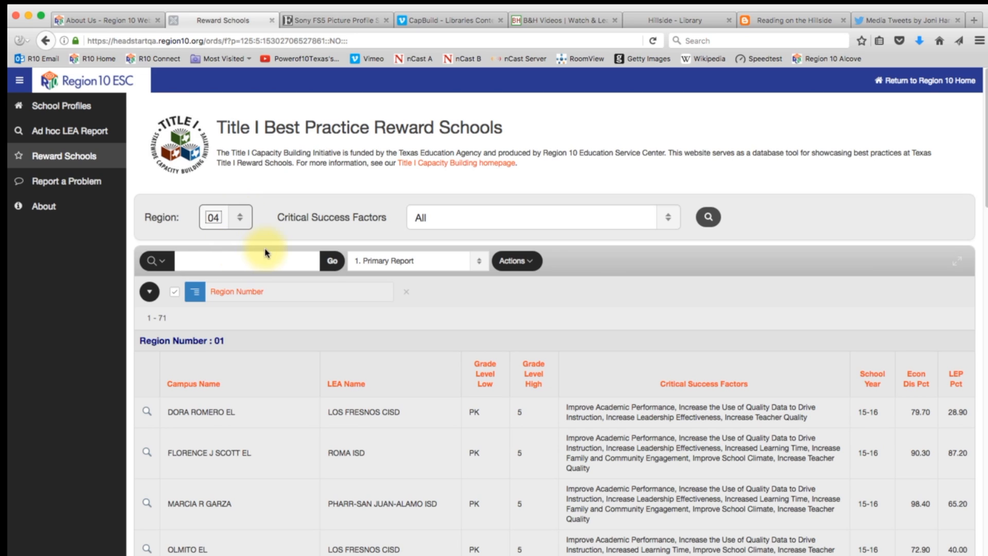
{"action": "left_click", "coordinate": [668, 220]}
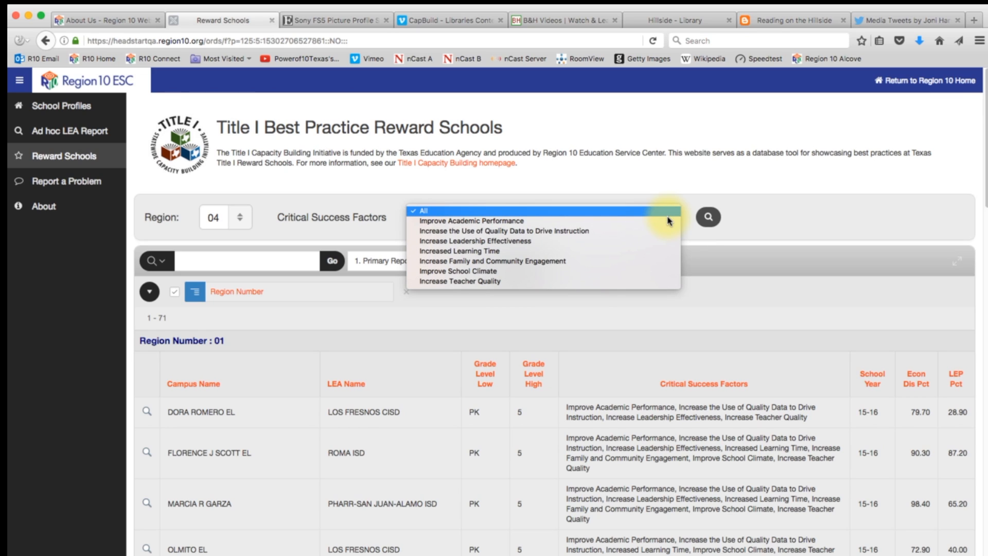
{"action": "left_click", "coordinate": [664, 271]}
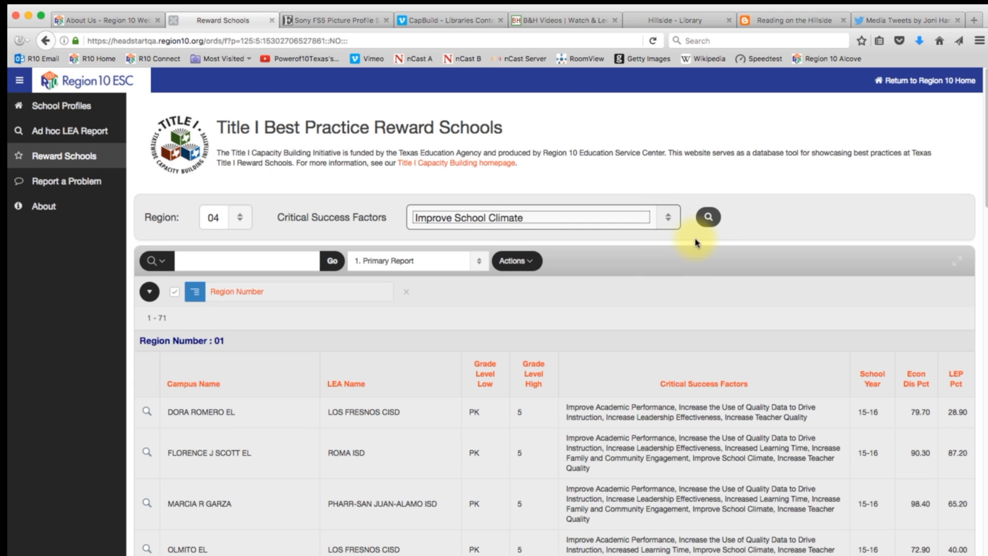
{"action": "left_click", "coordinate": [709, 225]}
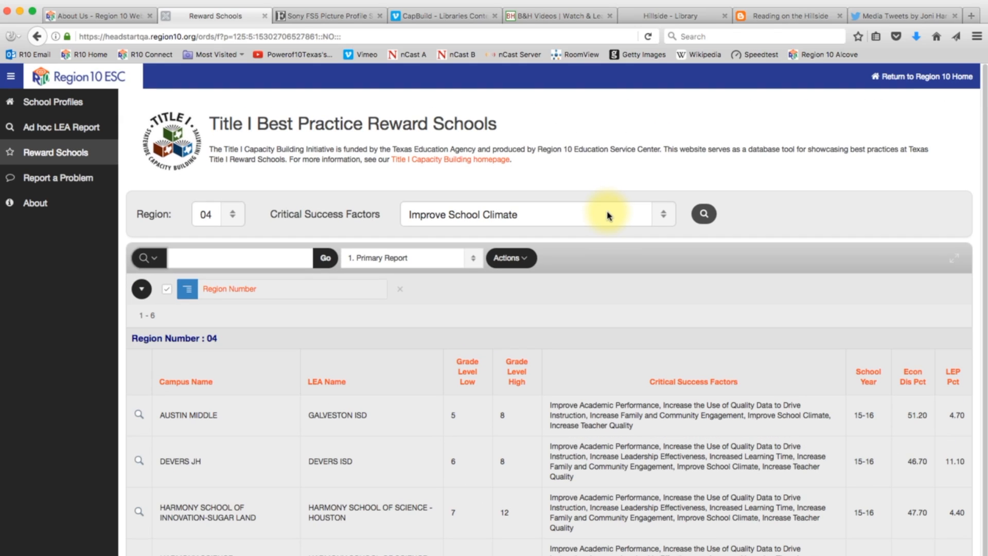
Add a column filter to the report for Grade Level High equal to 12.
{"action": "left_click", "coordinate": [508, 259]}
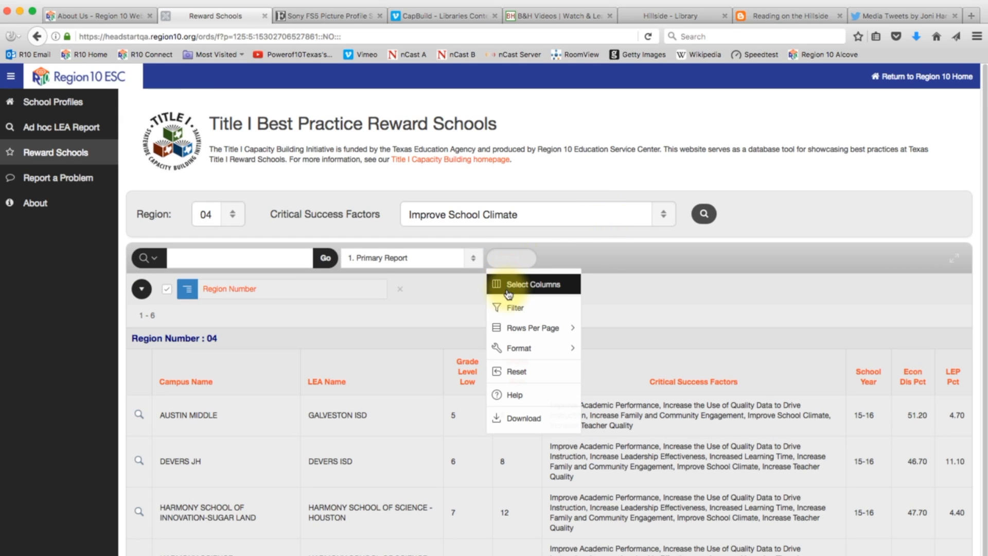
{"action": "left_click", "coordinate": [509, 309]}
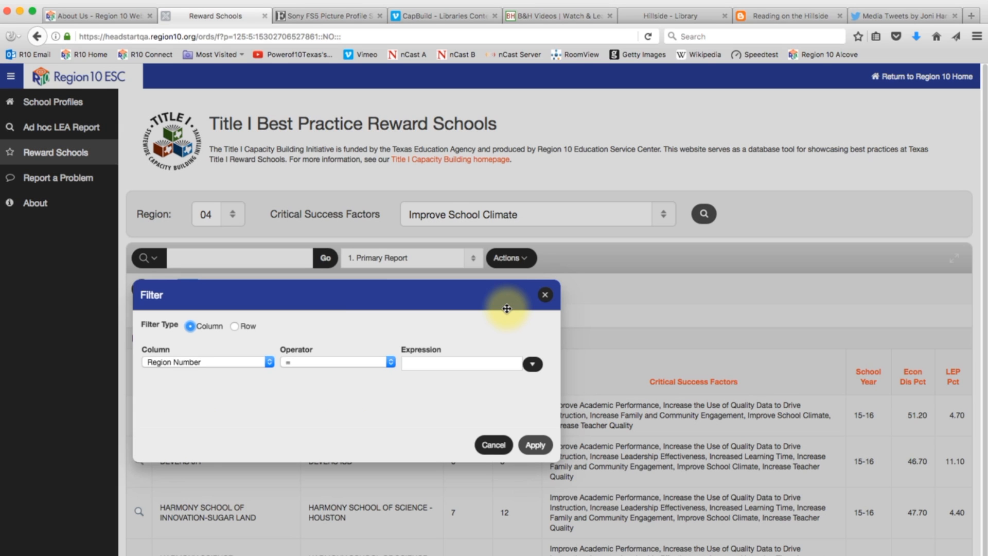
{"action": "left_click", "coordinate": [200, 363]}
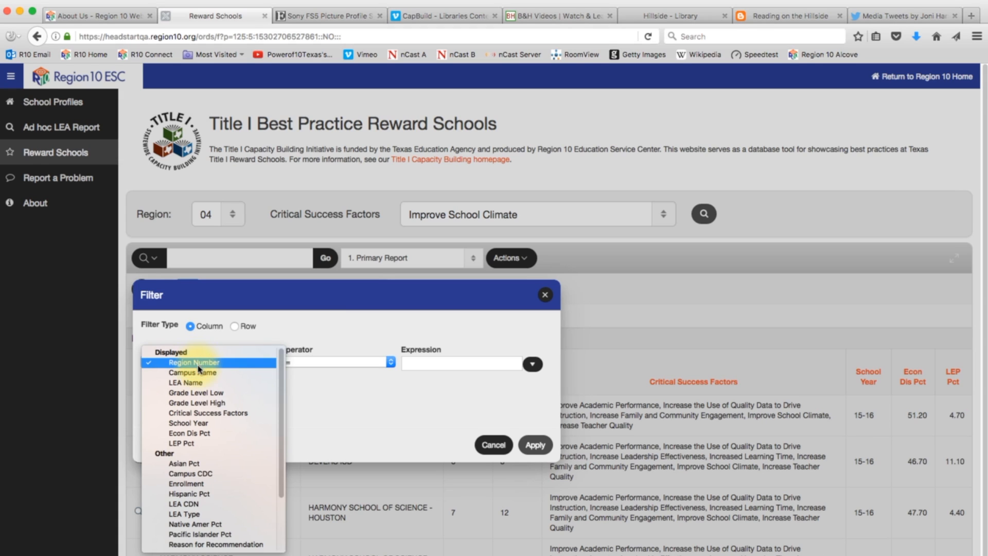
{"action": "left_click", "coordinate": [201, 403]}
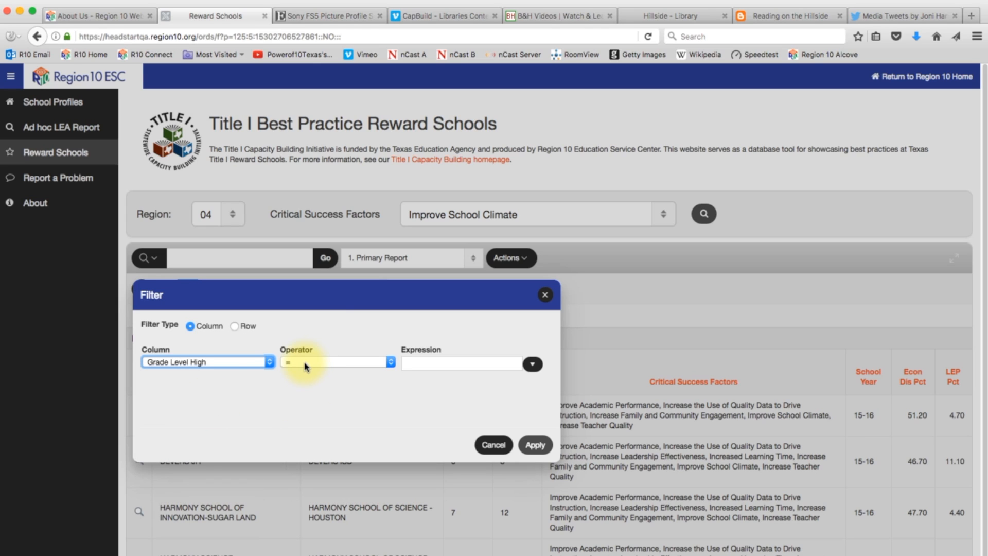
{"action": "left_click", "coordinate": [420, 362]}
{"action": "type", "text": "12"}
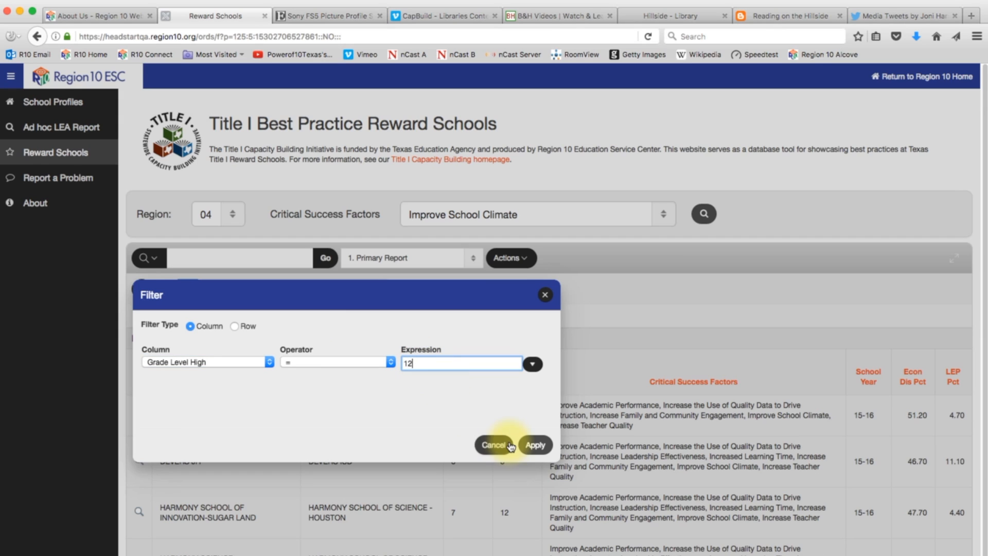
{"action": "left_click", "coordinate": [535, 444]}
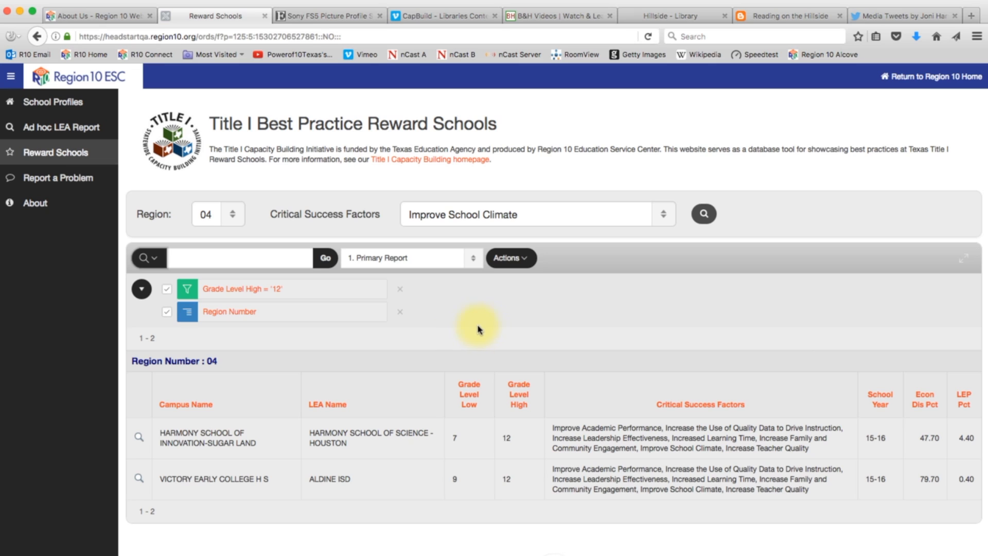
Add a second column filter to the report for Econ Dis Pct greater than 75.
{"action": "left_click", "coordinate": [506, 260]}
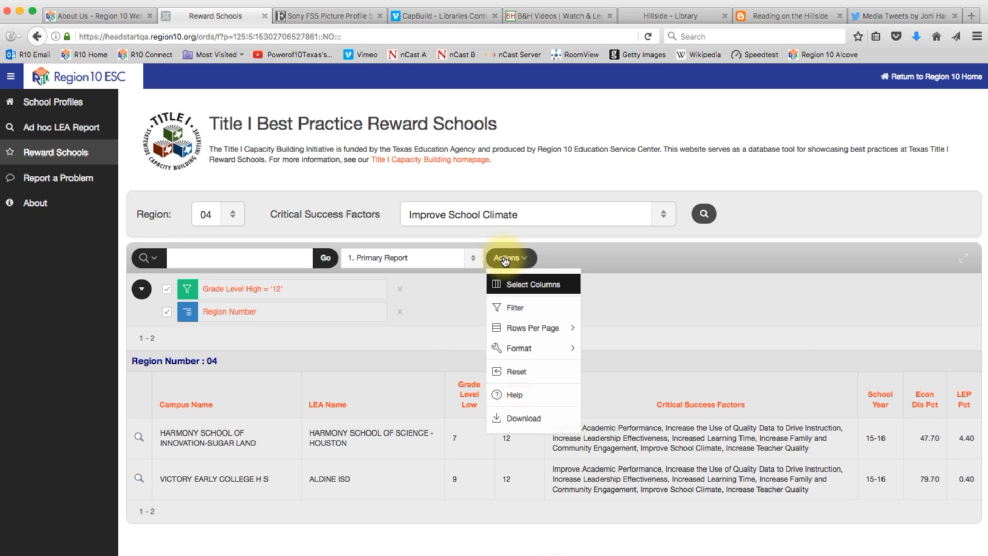
{"action": "left_click", "coordinate": [502, 307]}
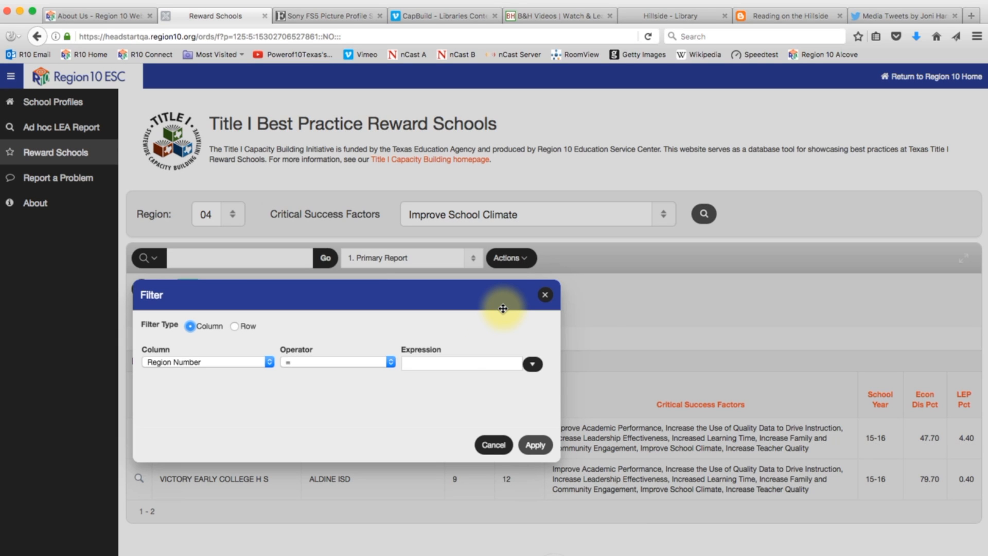
{"action": "left_click", "coordinate": [225, 362]}
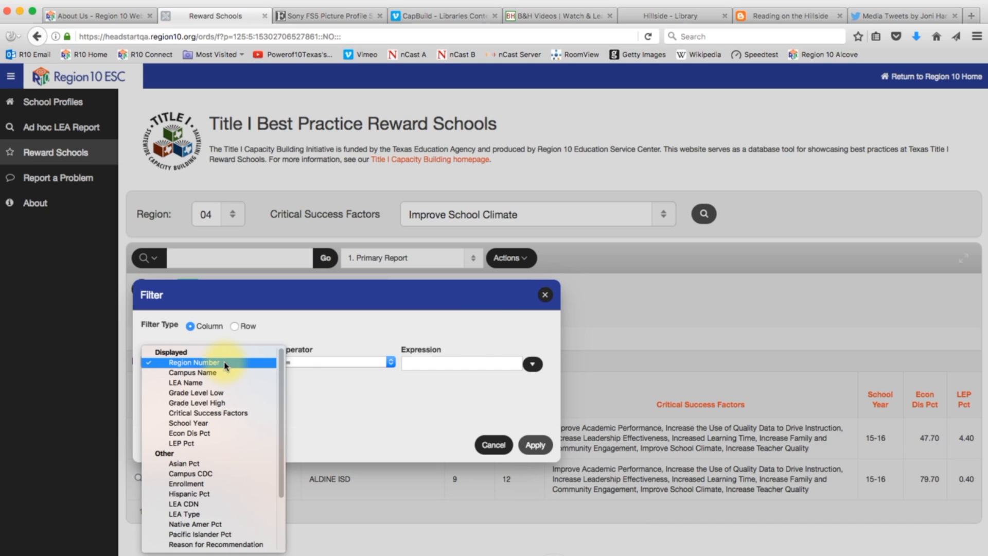
{"action": "left_click", "coordinate": [224, 434]}
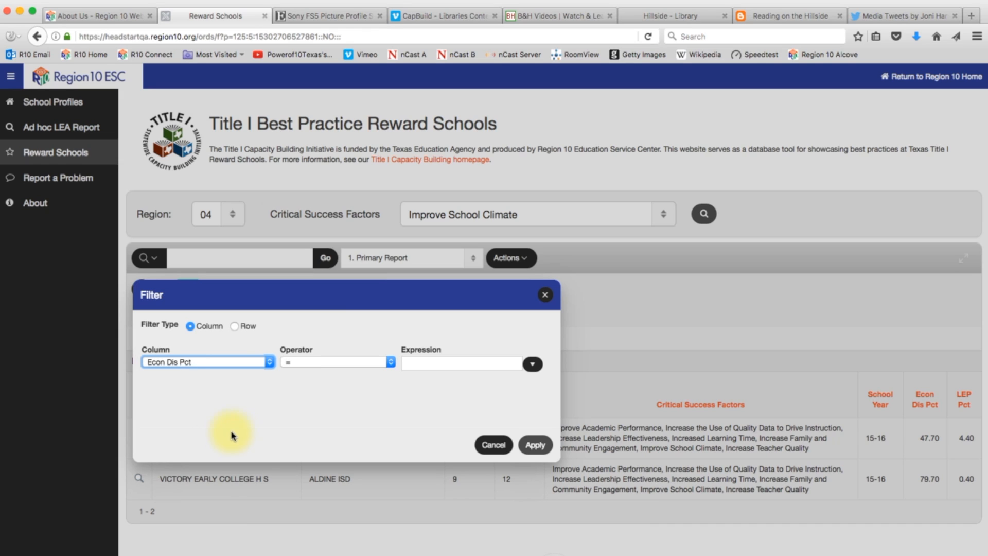
{"action": "left_click", "coordinate": [301, 362]}
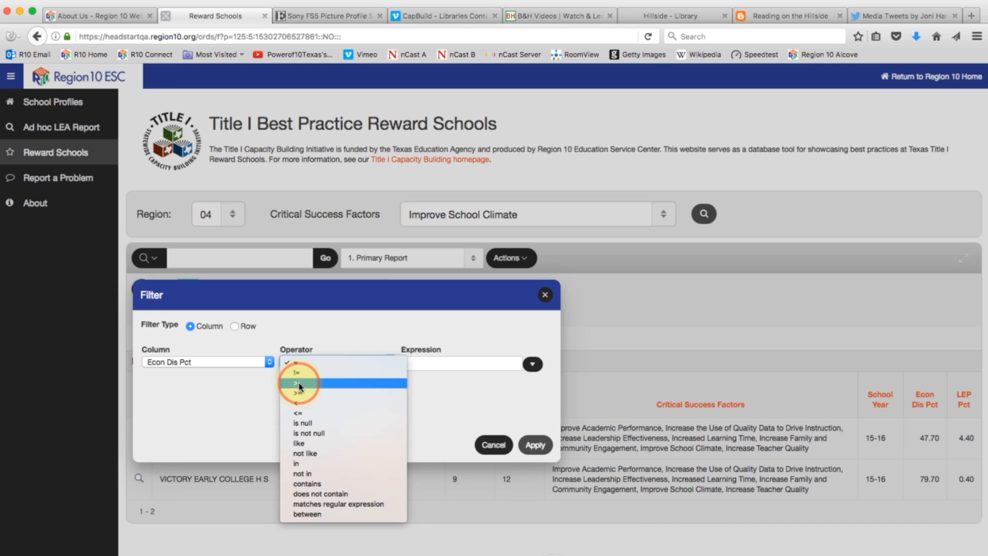
{"action": "left_click", "coordinate": [300, 386]}
{"action": "left_click", "coordinate": [432, 362]}
{"action": "type", "text": "75"}
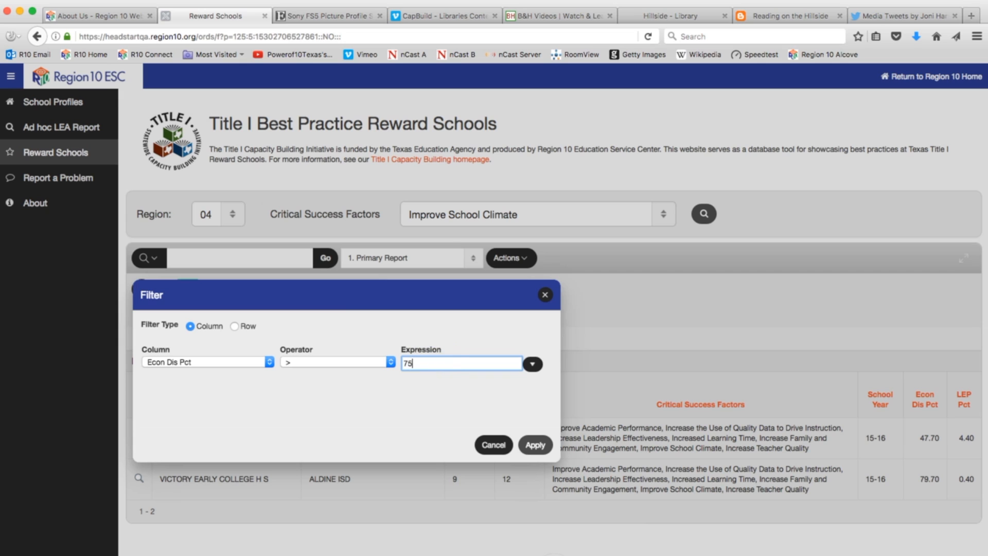
{"action": "left_click", "coordinate": [535, 445]}
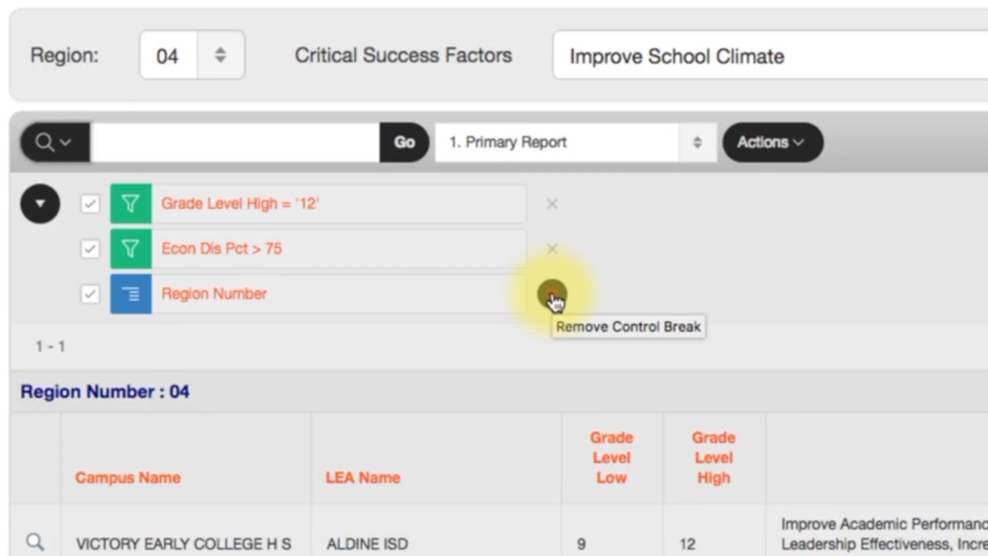
Remove the Region Number control break and both the Econ Dis Pct and Grade Level High filters from the report.
{"action": "left_click", "coordinate": [553, 295]}
{"action": "left_click", "coordinate": [552, 252]}
{"action": "left_click", "coordinate": [552, 205]}
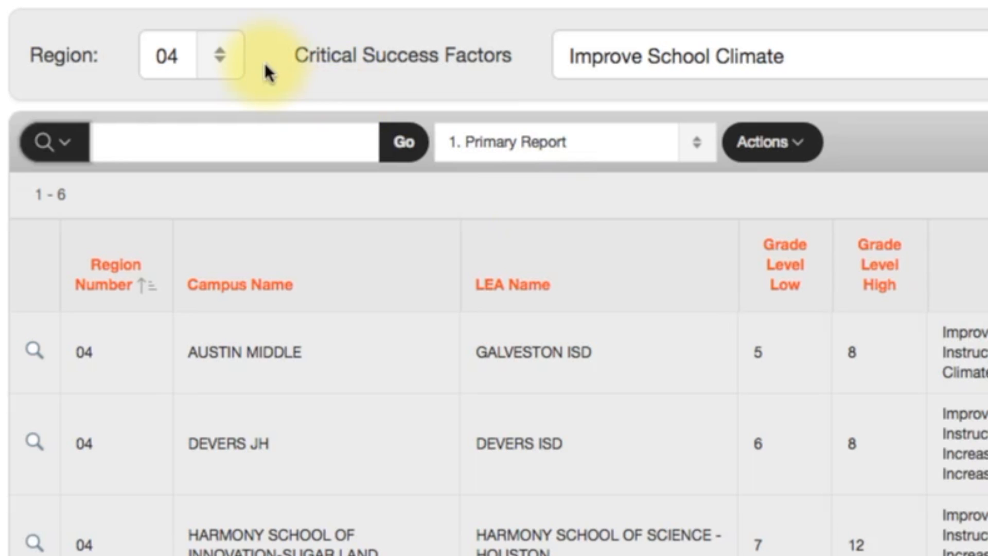
Set both the region and the critical success factor back to All and rerun the school search.
{"action": "left_click", "coordinate": [224, 51]}
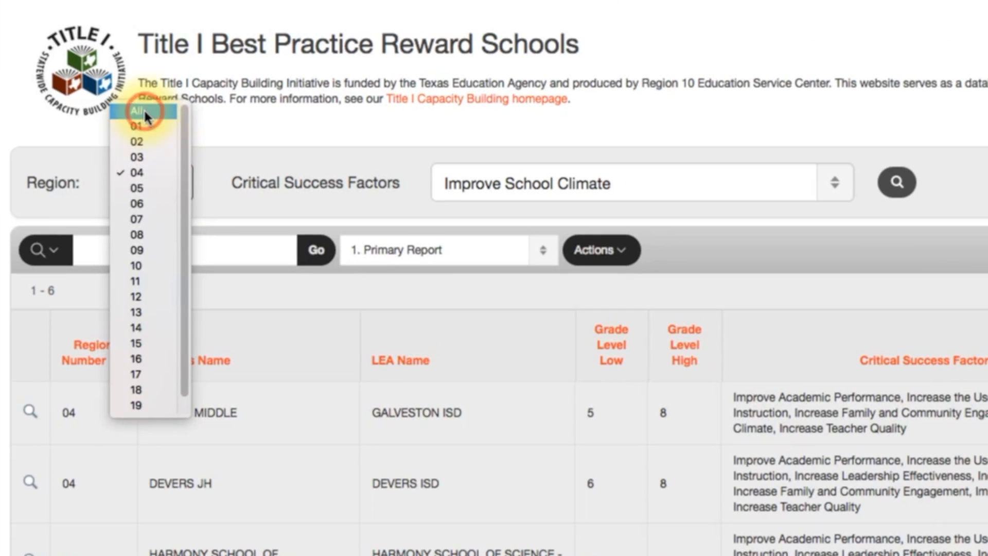
{"action": "left_click", "coordinate": [145, 112]}
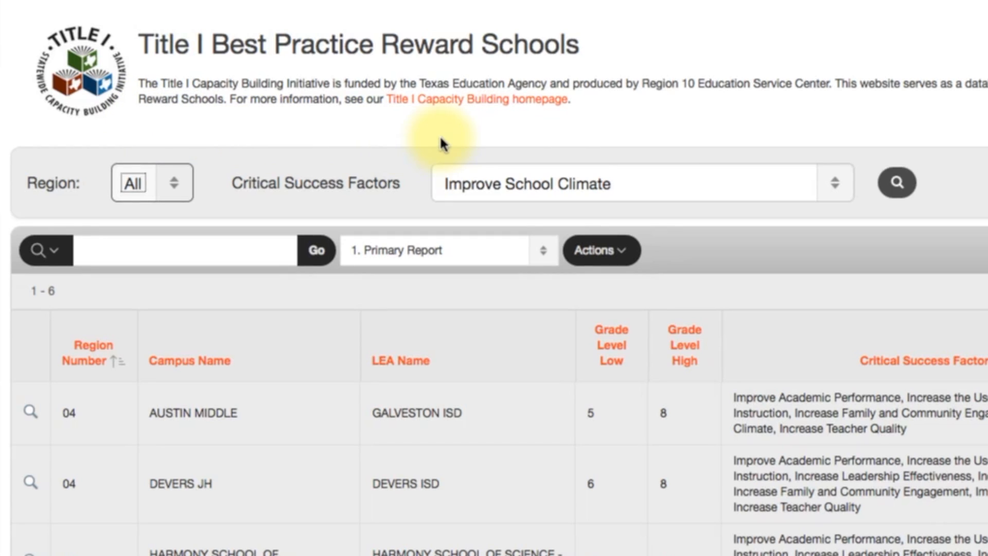
{"action": "left_click", "coordinate": [834, 183]}
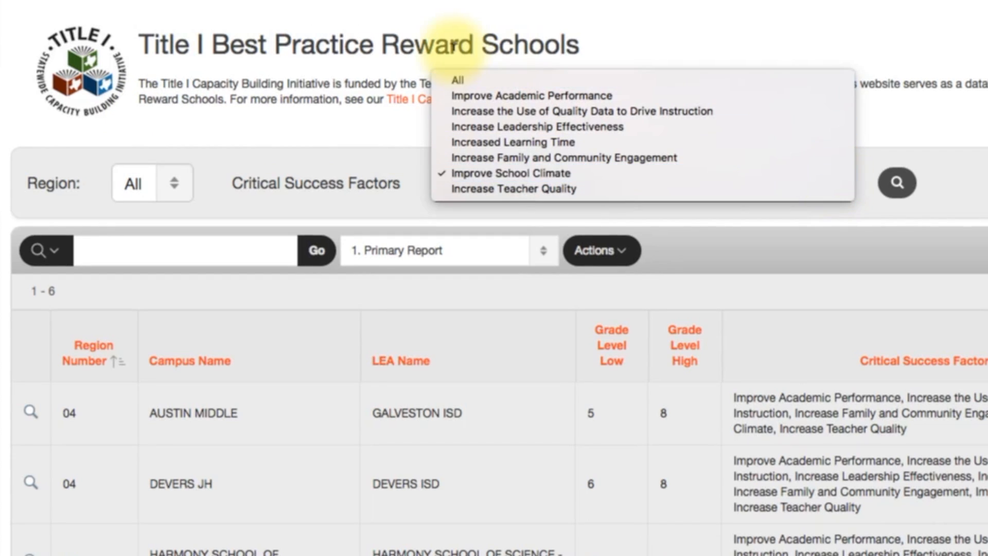
{"action": "left_click", "coordinate": [466, 80]}
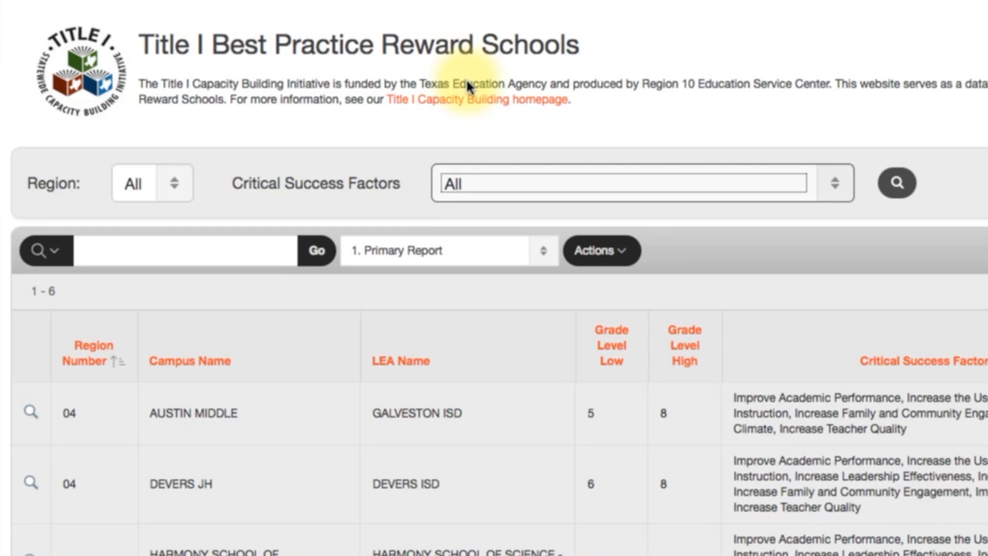
{"action": "left_click", "coordinate": [898, 183]}
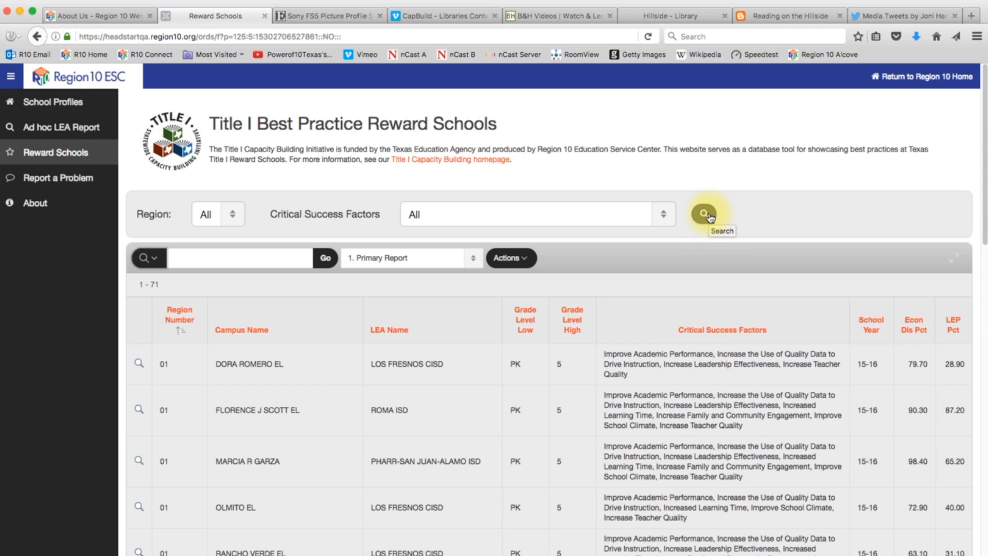
Search the reward schools of all regions for the critical success factor Increased Learning Time.
{"action": "left_click", "coordinate": [663, 215]}
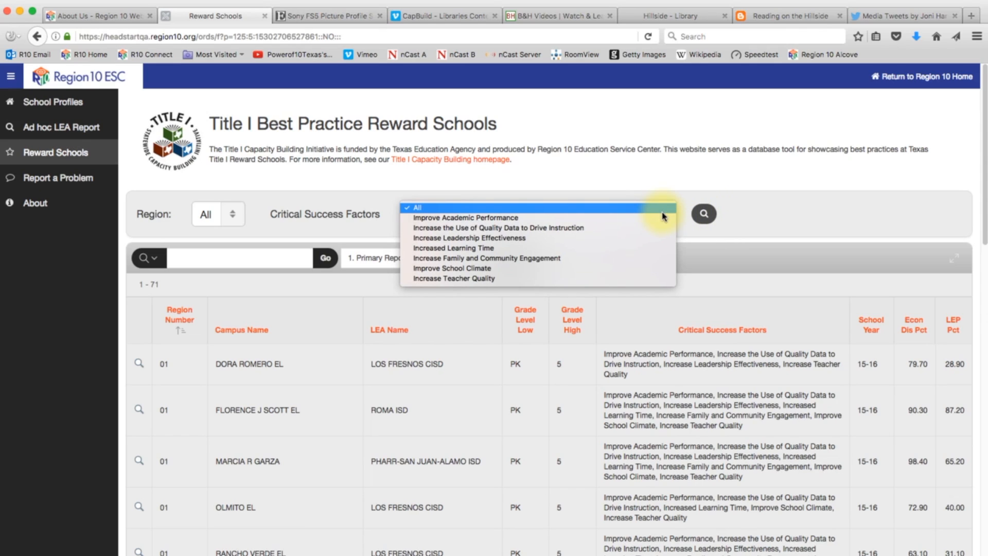
{"action": "left_click", "coordinate": [571, 248]}
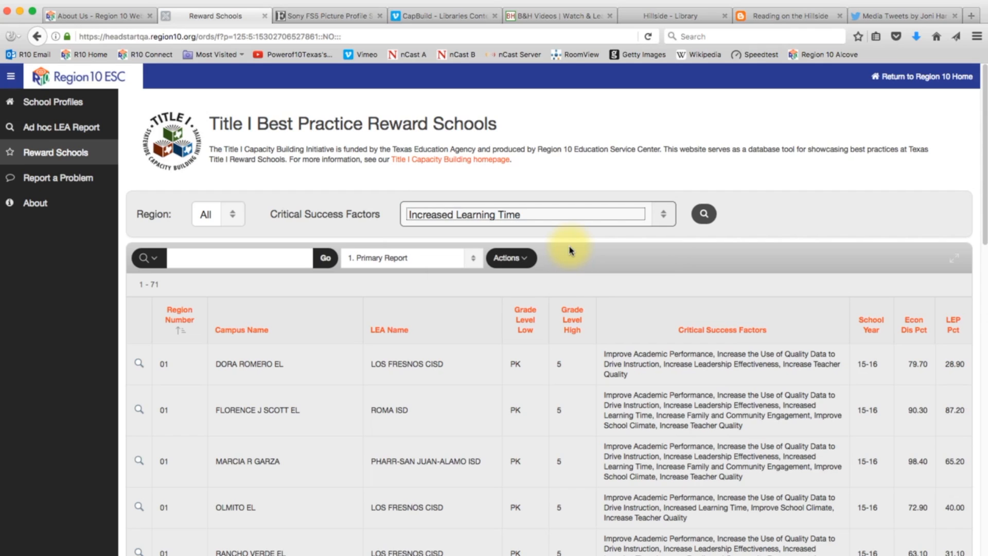
{"action": "left_click", "coordinate": [705, 214]}
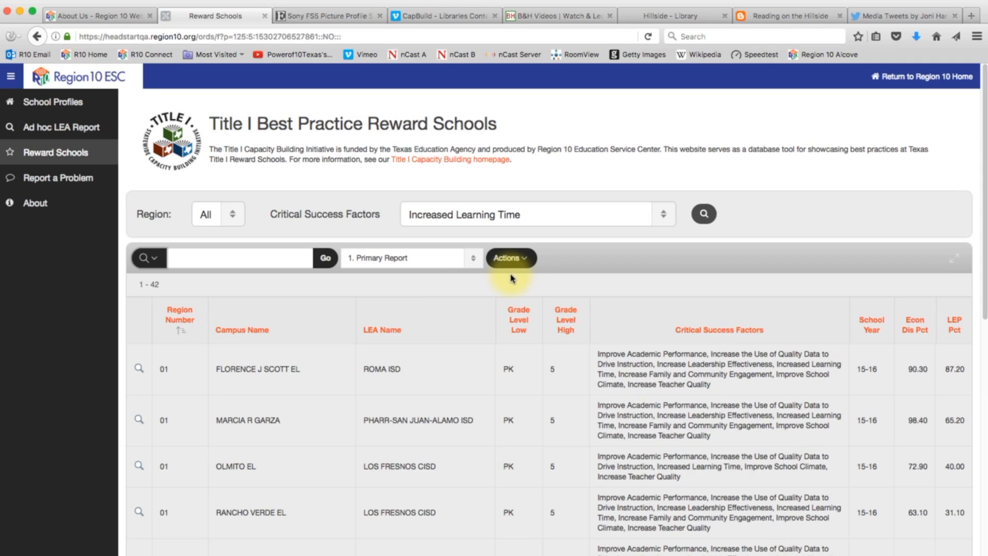
Add a column filter to the report for LEP Pct greater than or equal to 25.
{"action": "left_click", "coordinate": [511, 259]}
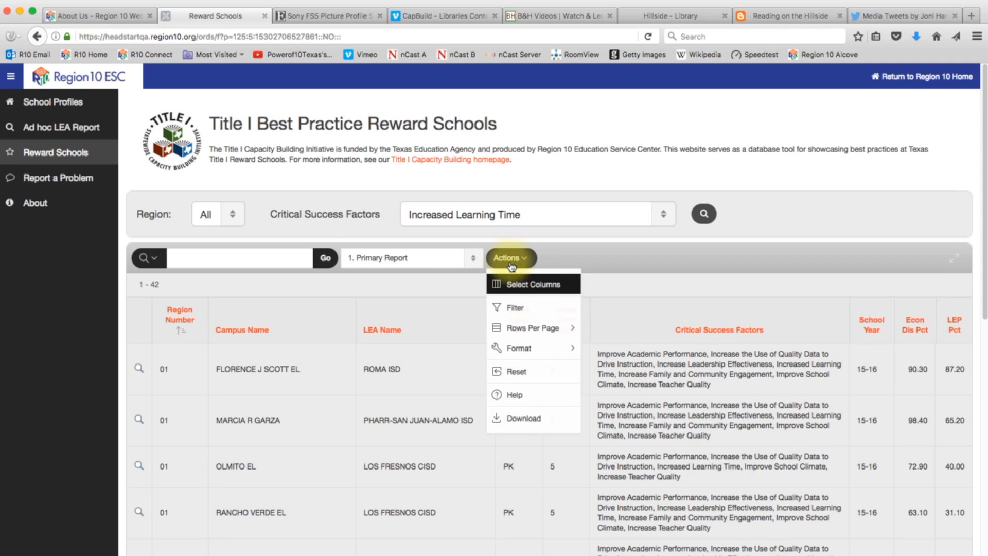
{"action": "left_click", "coordinate": [513, 307]}
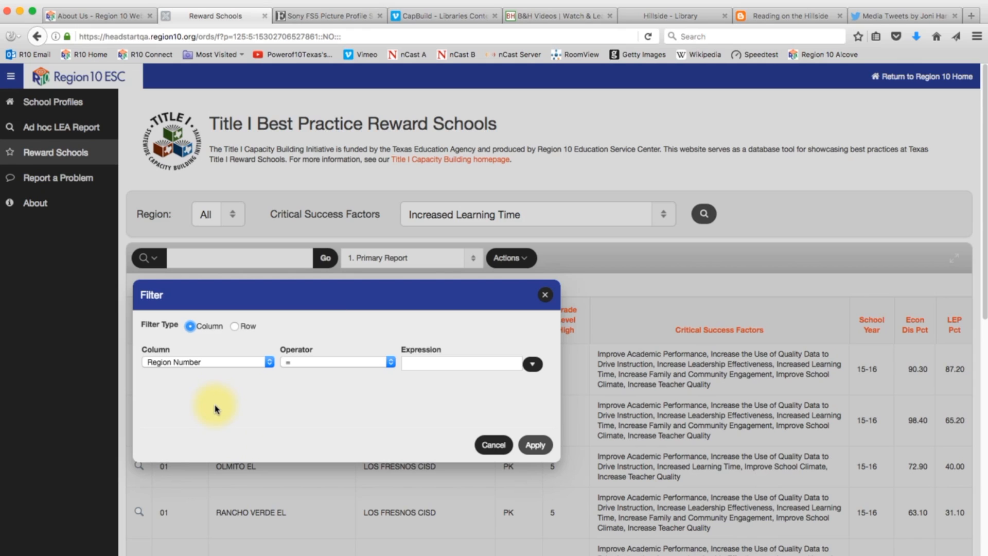
{"action": "left_click", "coordinate": [215, 362]}
{"action": "left_click", "coordinate": [215, 362]}
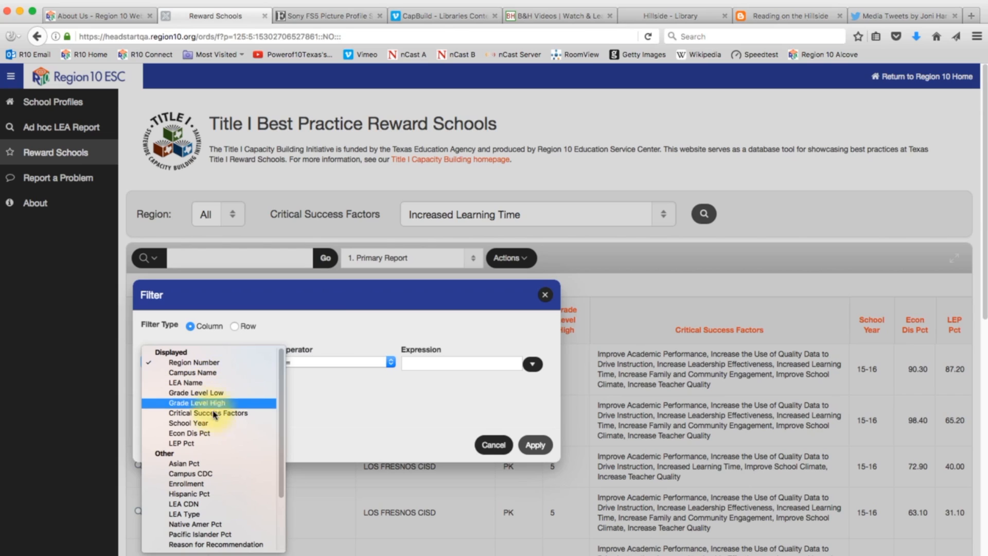
{"action": "left_click", "coordinate": [215, 444]}
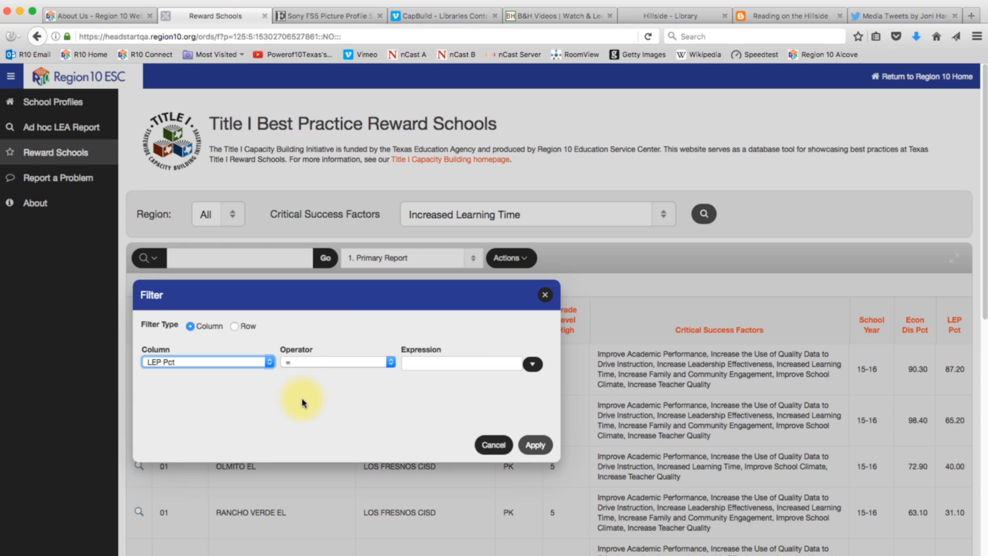
{"action": "left_click", "coordinate": [301, 363]}
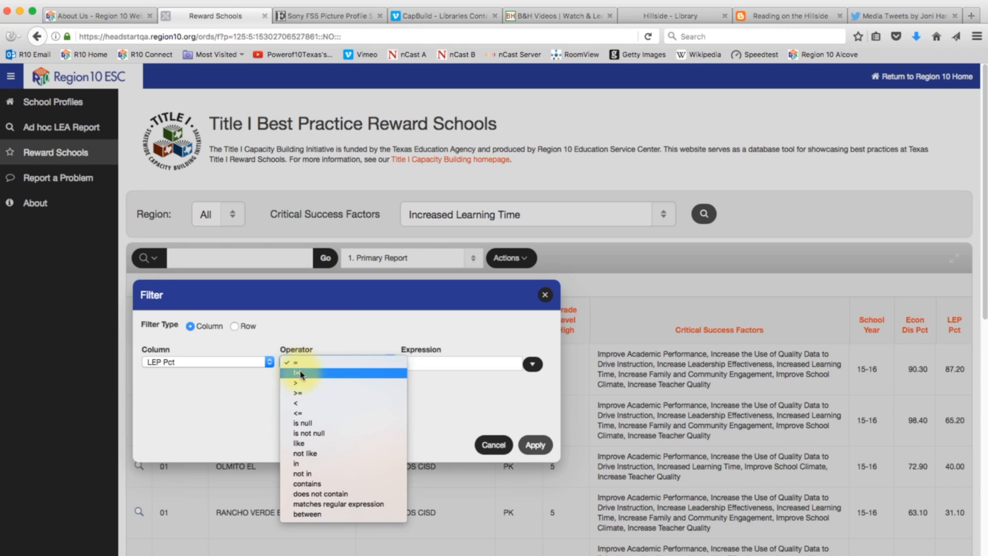
{"action": "left_click", "coordinate": [301, 397]}
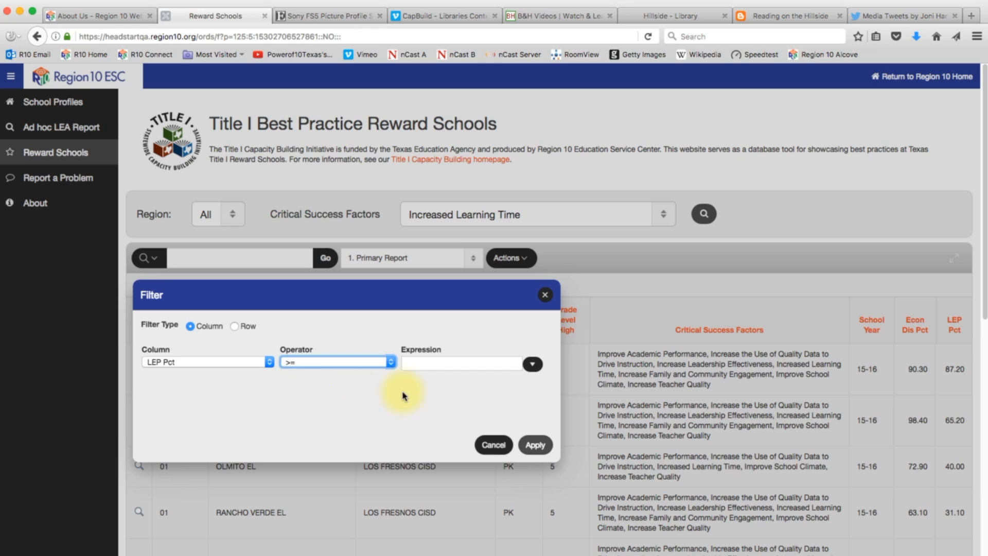
{"action": "left_click", "coordinate": [437, 360]}
{"action": "type", "text": "25"}
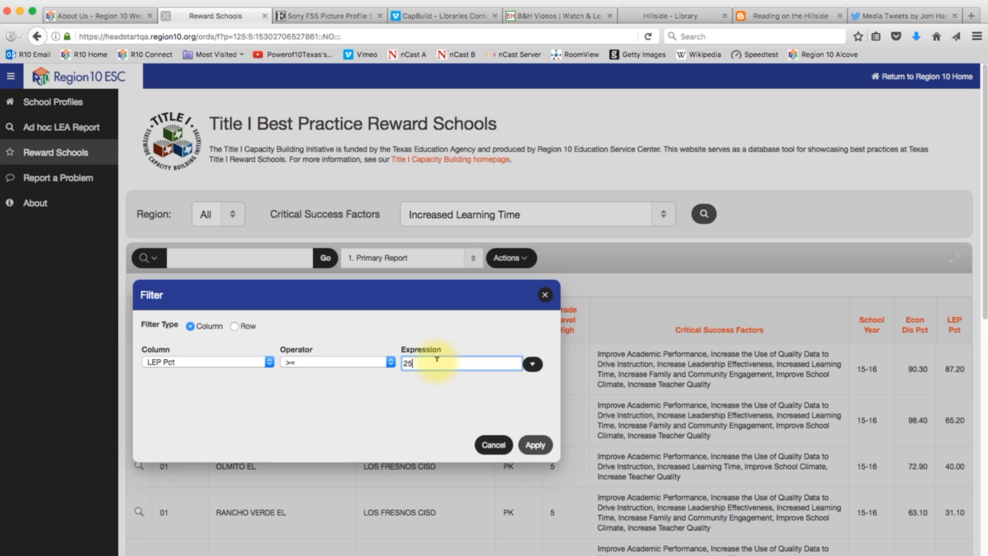
{"action": "left_click", "coordinate": [533, 445]}
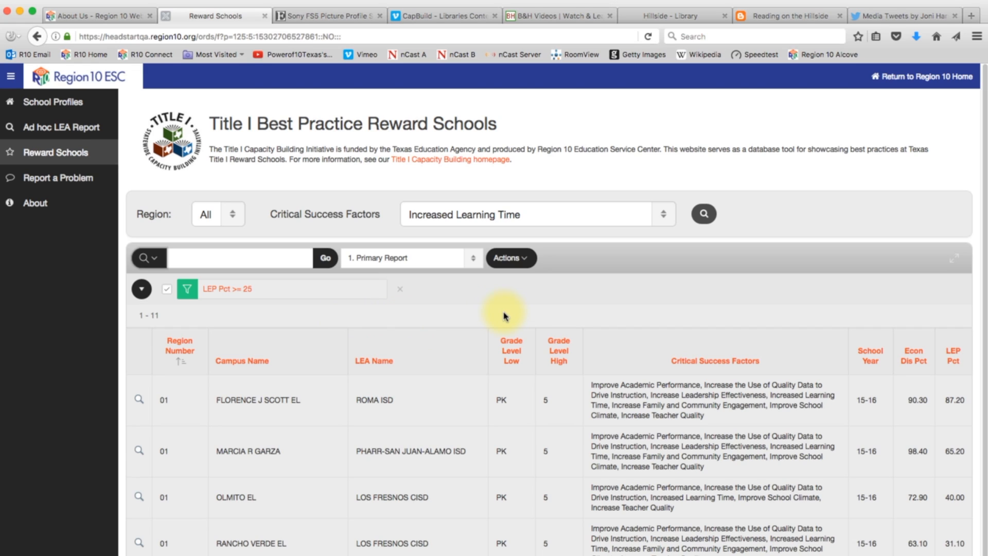
Add a column filter to the report for Grade Level Low equal to PK.
{"action": "left_click", "coordinate": [507, 258]}
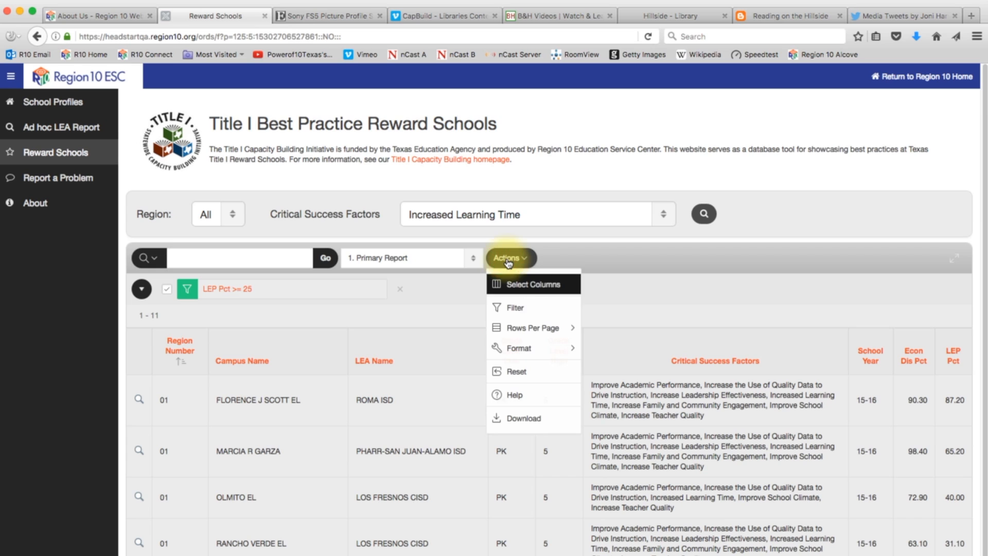
{"action": "left_click", "coordinate": [506, 305]}
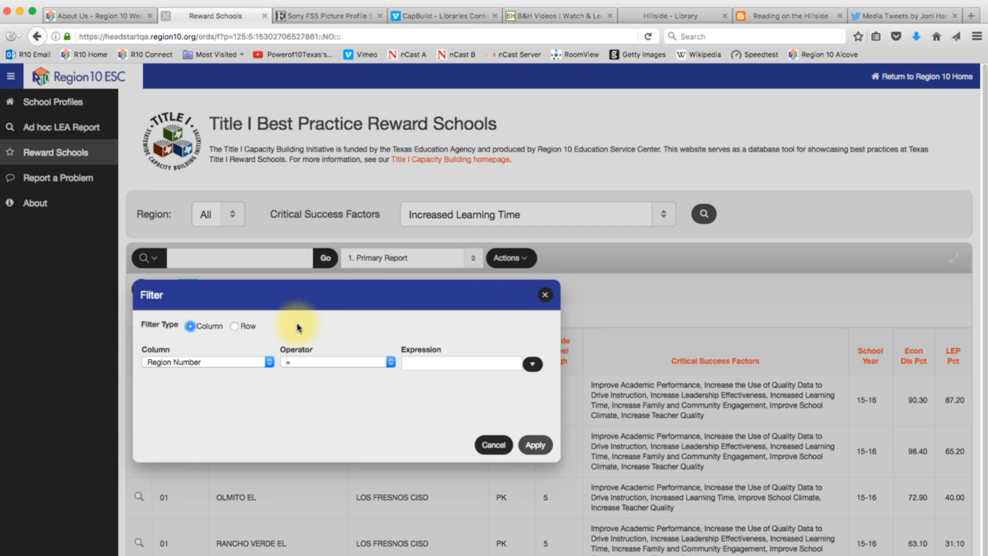
{"action": "left_click", "coordinate": [247, 361]}
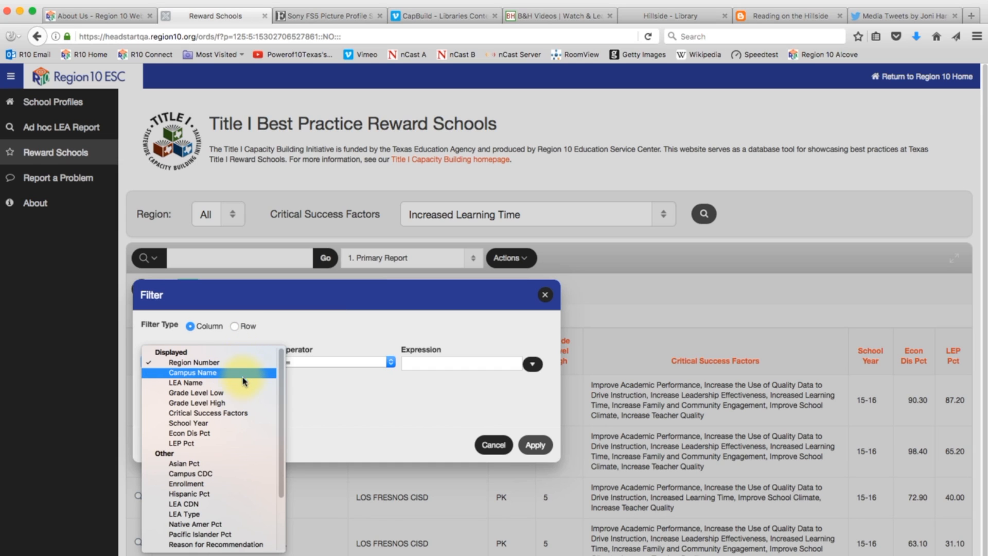
{"action": "left_click", "coordinate": [245, 394]}
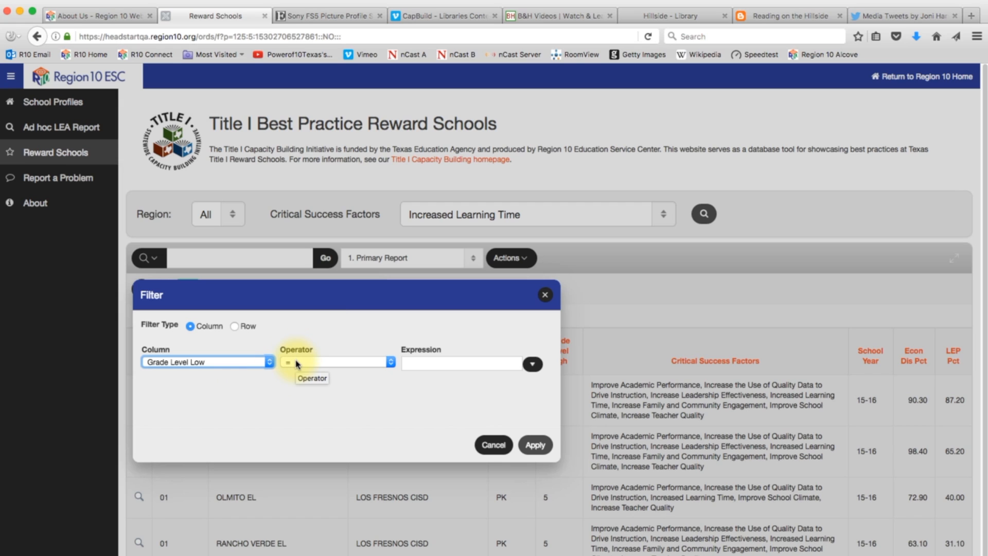
{"action": "left_click", "coordinate": [432, 361]}
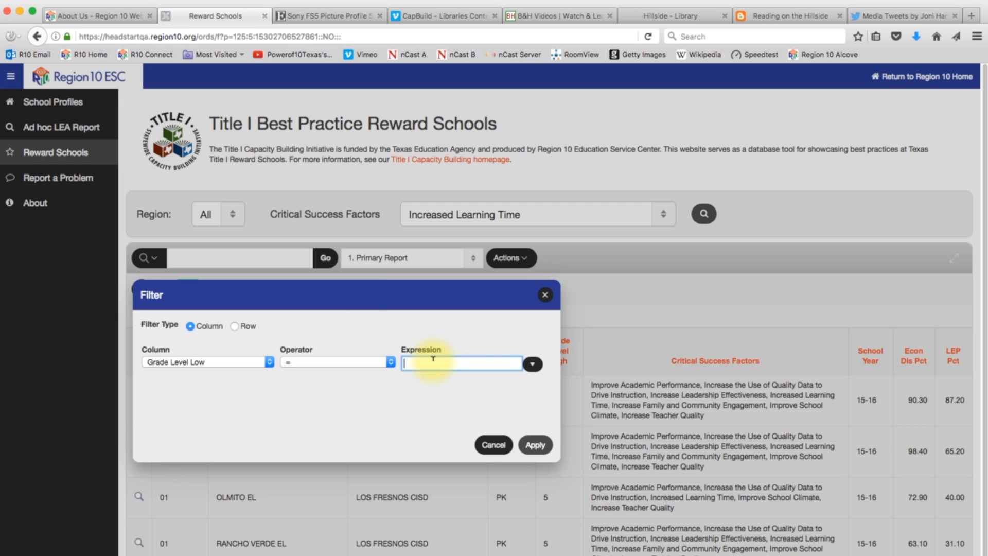
{"action": "type", "text": "PK"}
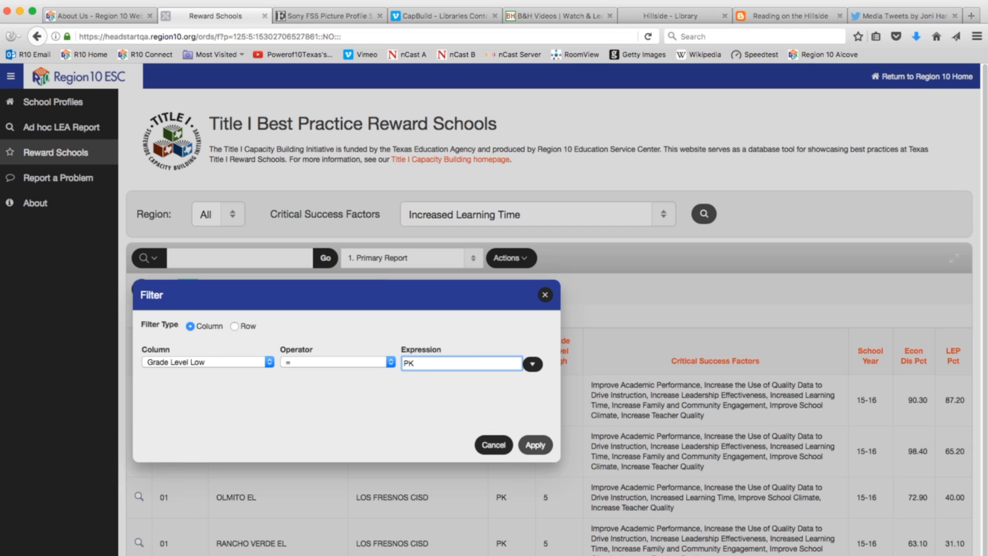
{"action": "left_click", "coordinate": [536, 445]}
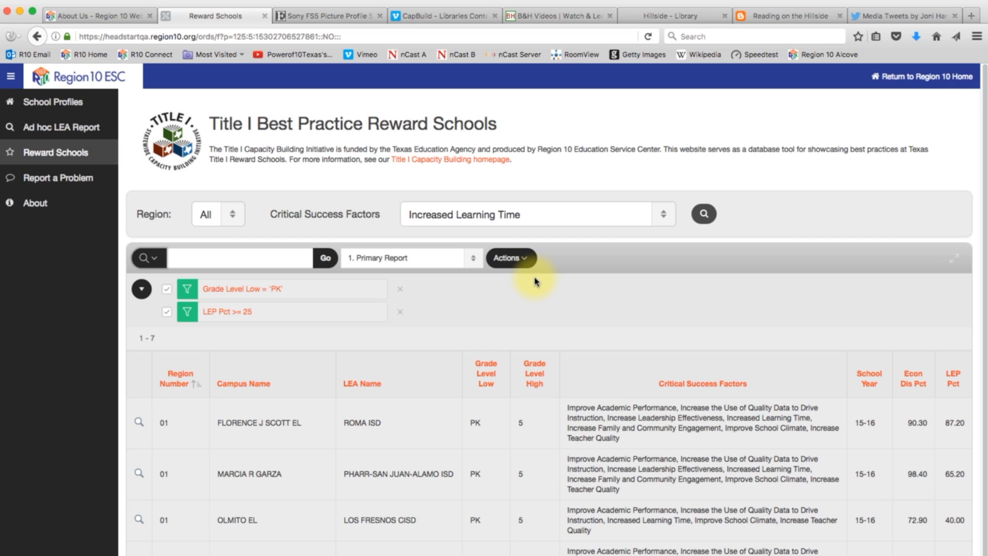
Add another column filter to the report for LEP Pct greater than or equal to 80.
{"action": "left_click", "coordinate": [511, 259]}
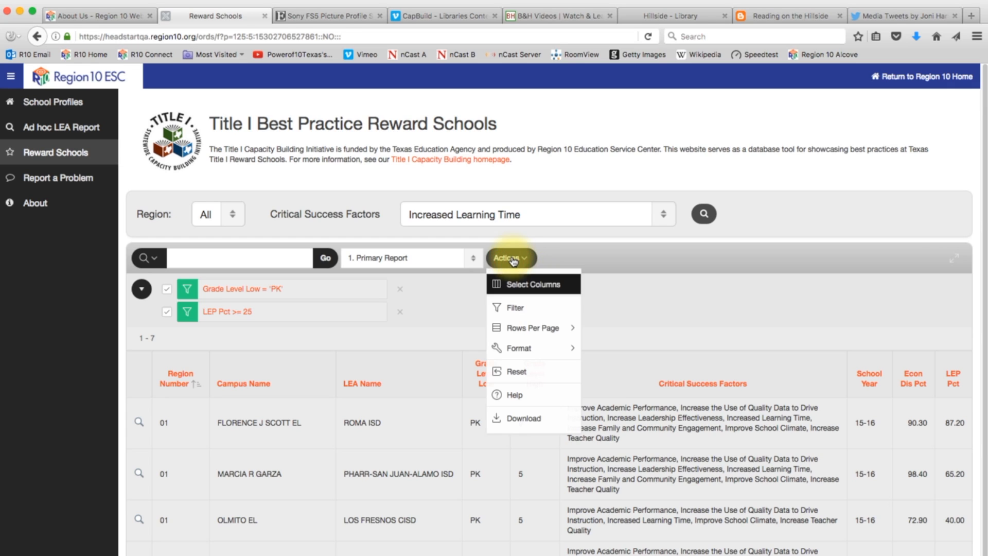
{"action": "left_click", "coordinate": [514, 311]}
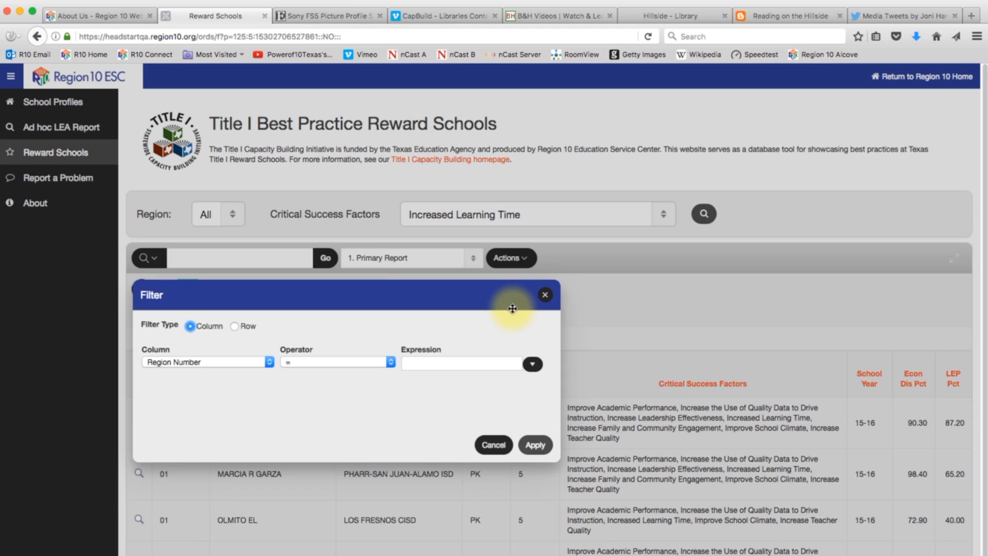
{"action": "left_click", "coordinate": [203, 364]}
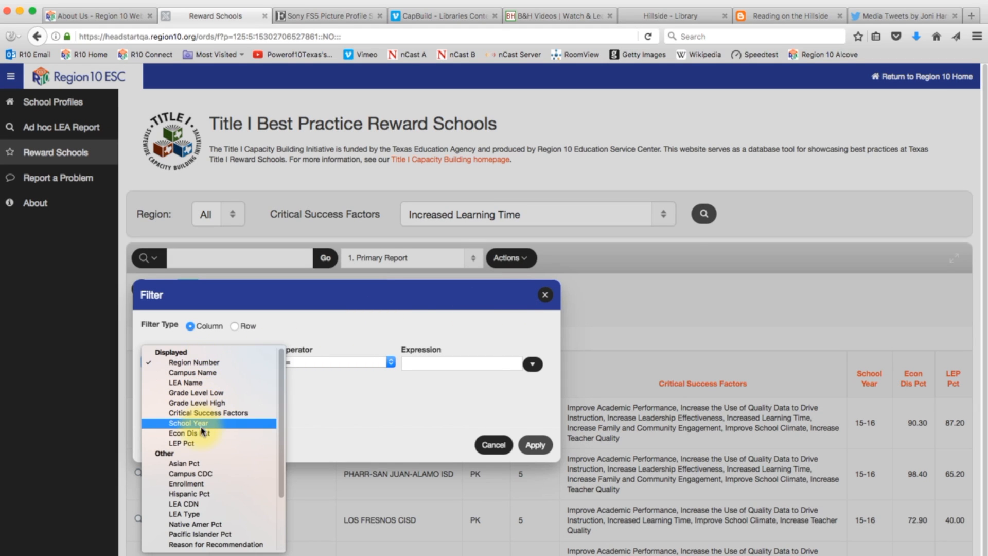
{"action": "left_click", "coordinate": [201, 445]}
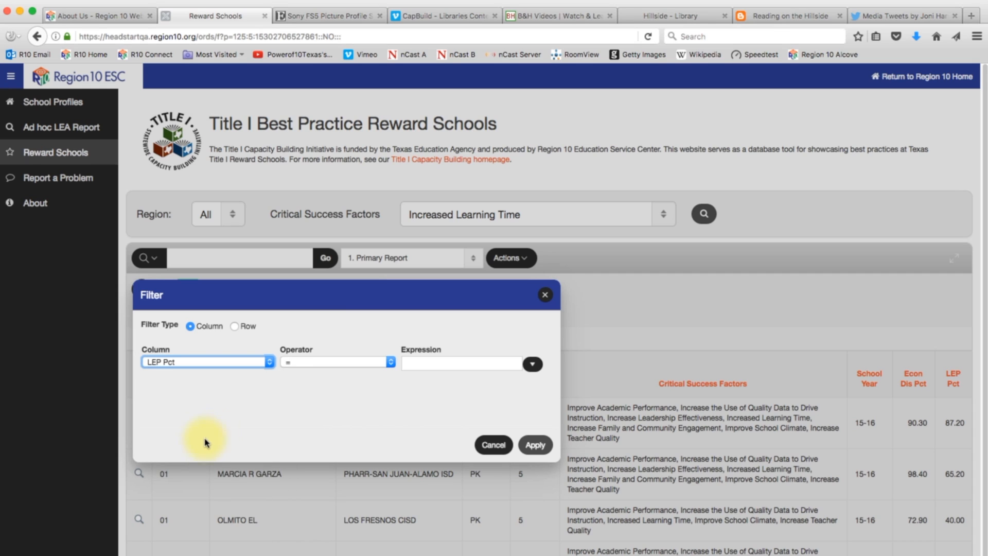
{"action": "left_click", "coordinate": [290, 362]}
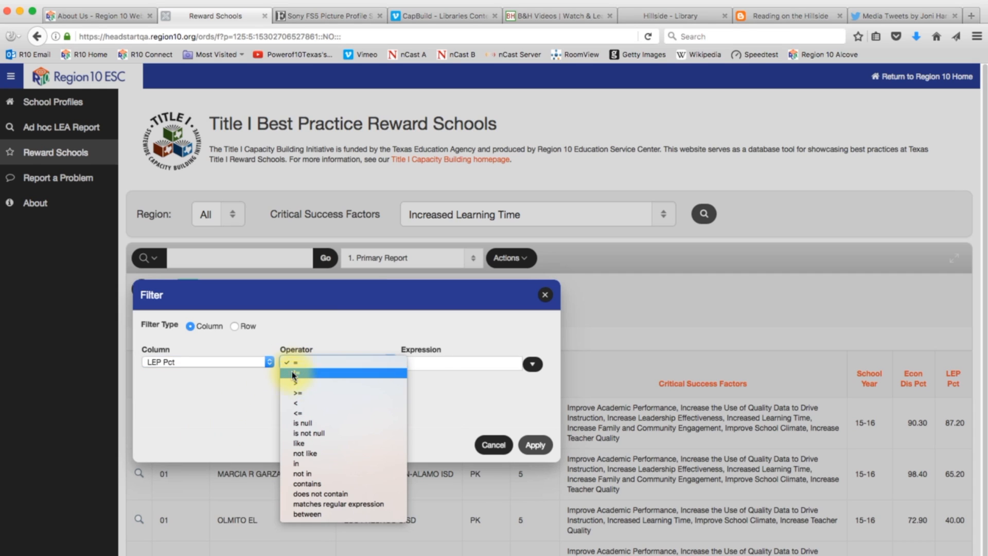
{"action": "left_click", "coordinate": [297, 394]}
{"action": "left_click", "coordinate": [414, 362]}
{"action": "type", "text": "80"}
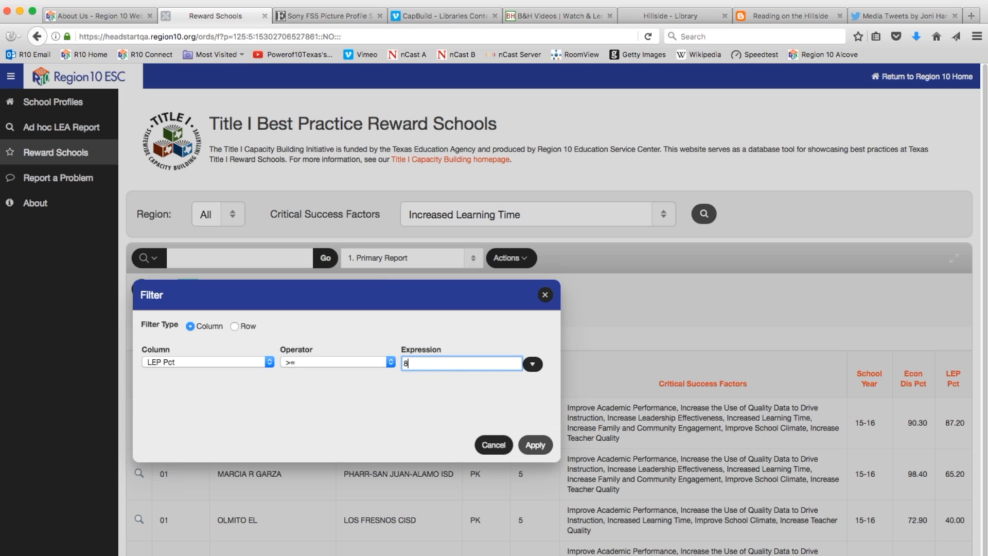
{"action": "left_click", "coordinate": [531, 446]}
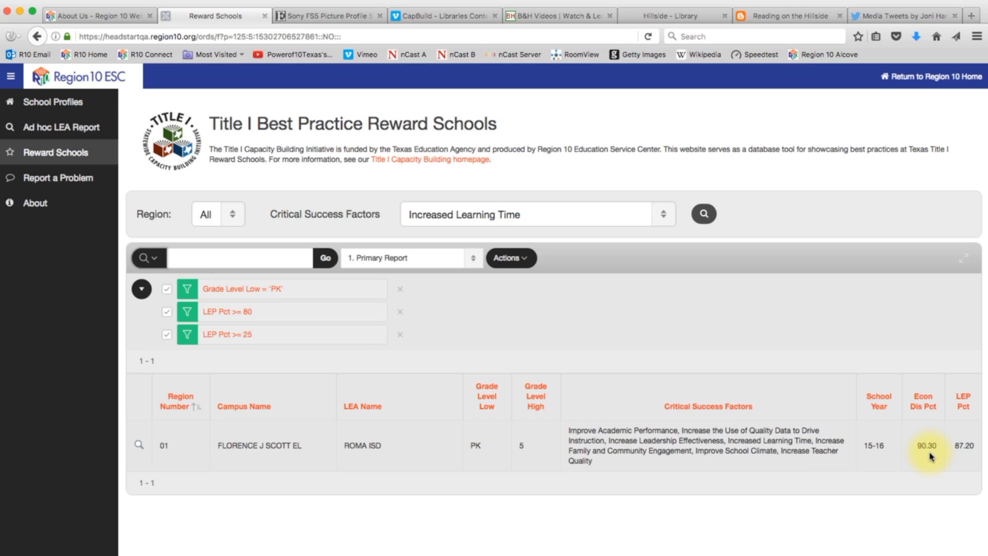
Open the detail record of the school in the filtered report and review its demographics and reason for recommendation.
{"action": "left_click", "coordinate": [139, 447]}
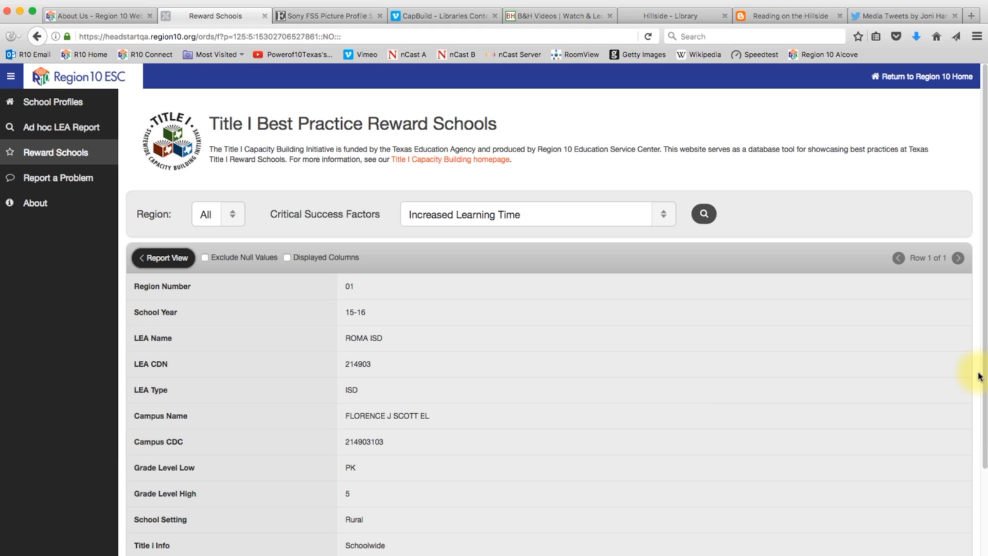
{"action": "left_click_drag", "start_coordinate": [983, 366], "coordinate": [982, 555]}
{"action": "scroll", "coordinate": [981, 536], "scroll_direction": "up", "scroll_amount": 10}
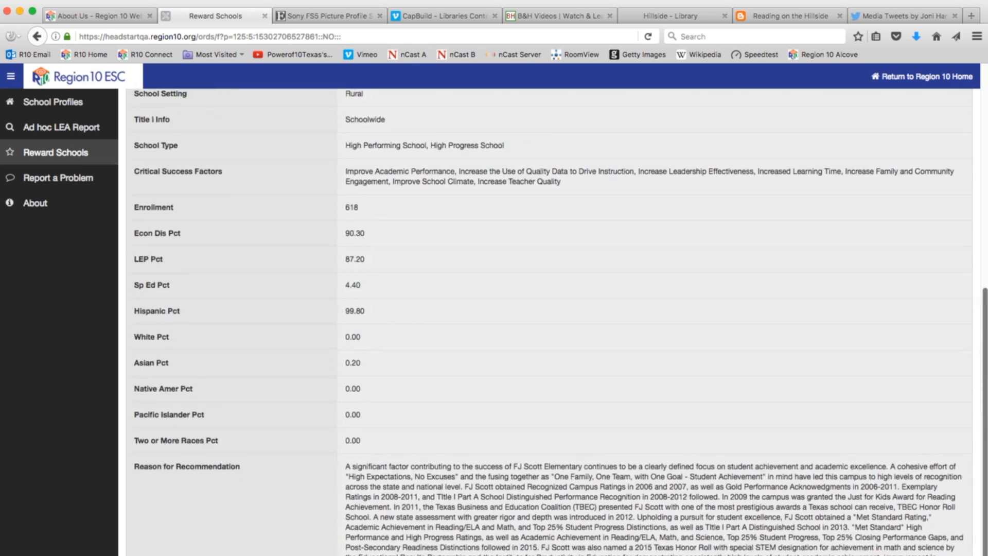
{"action": "left_click_drag", "start_coordinate": [983, 538], "coordinate": [983, 366]}
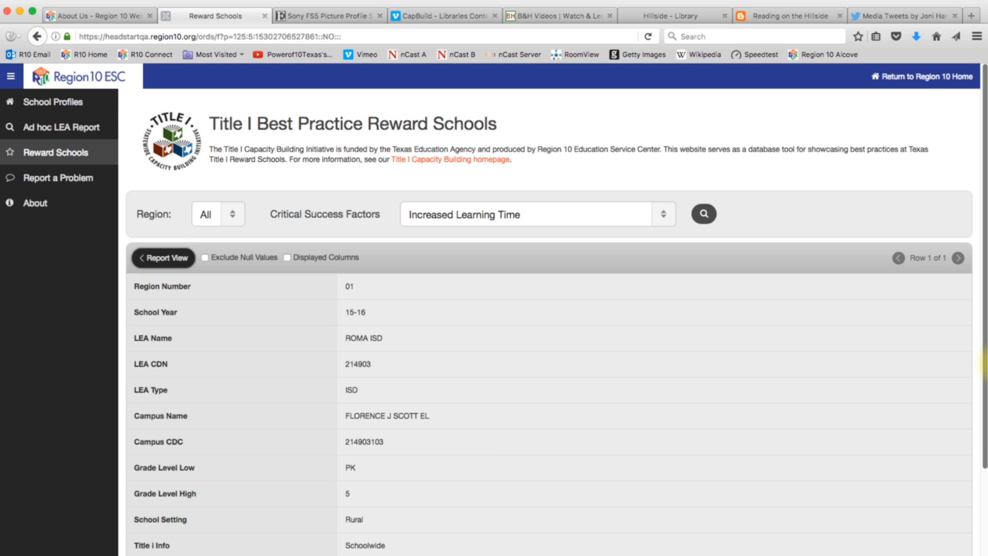